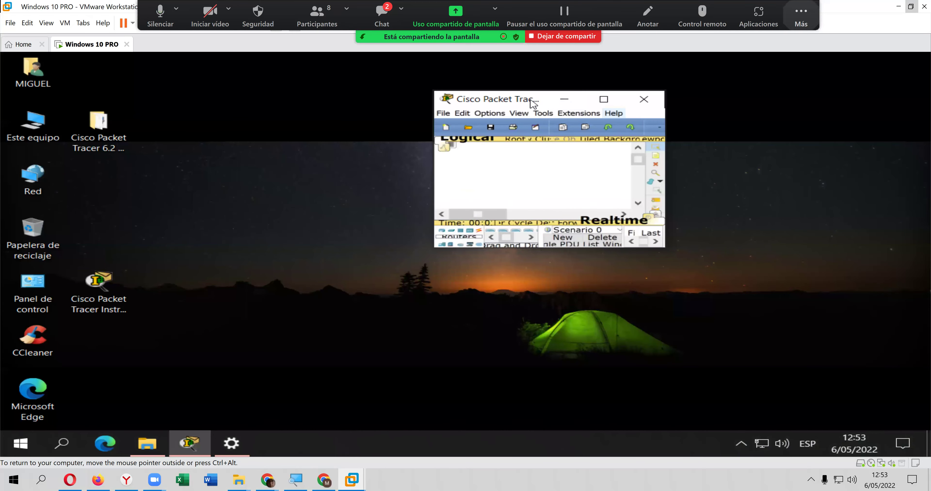
# Close Packet Tracer and copy spanish_PT_v2.ptl from the Cisco Packet Tracer 6.2 Español folder on the desktop
pyautogui.doubleClick(532, 100)
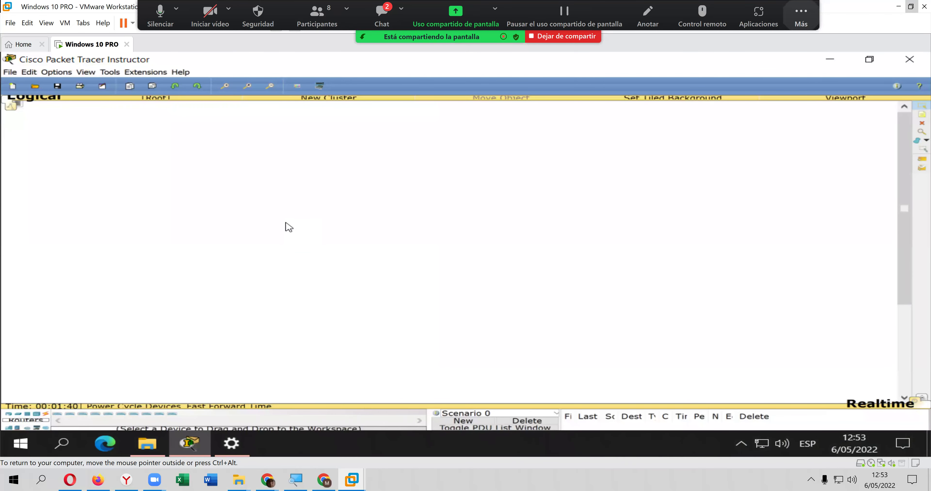
pyautogui.click(910, 60)
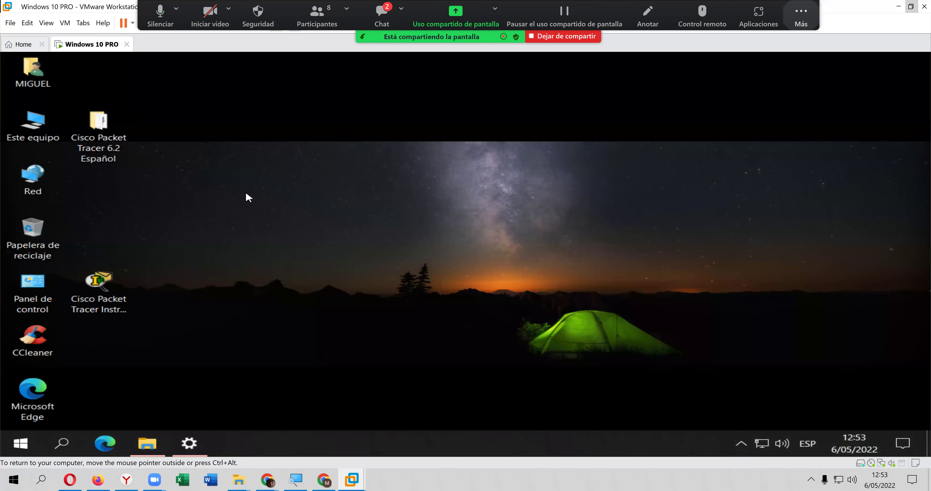
pyautogui.click(101, 138)
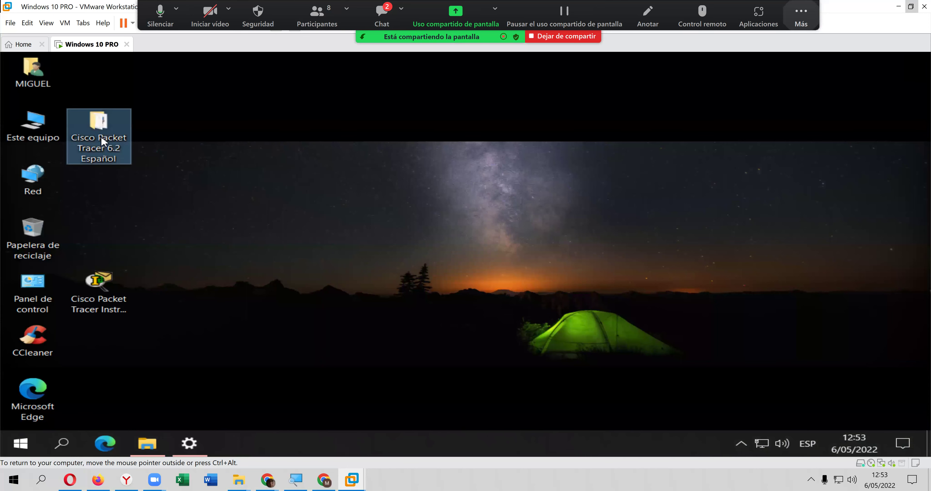
pyautogui.doubleClick(101, 139)
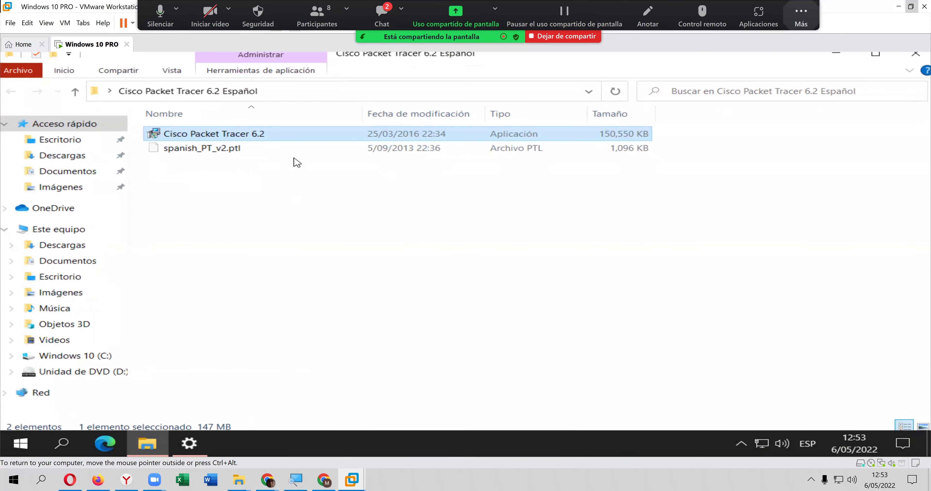
pyautogui.rightClick(227, 148)
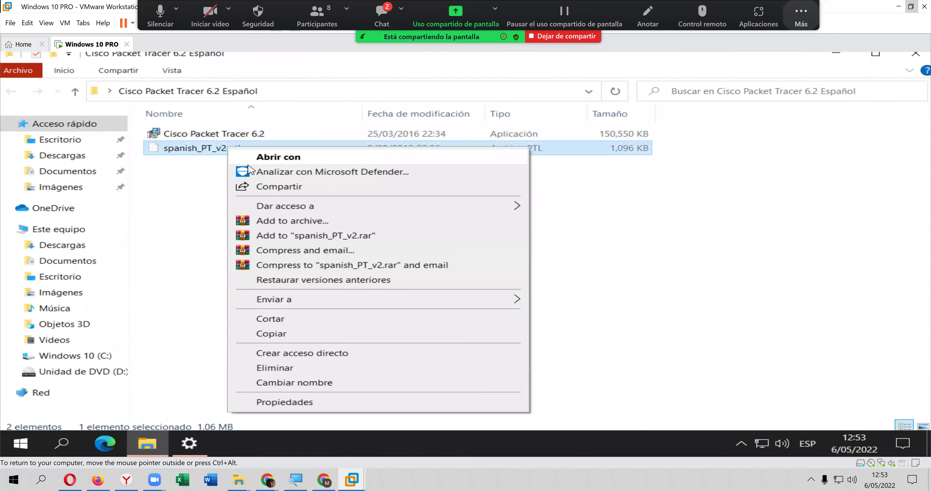
pyautogui.click(272, 334)
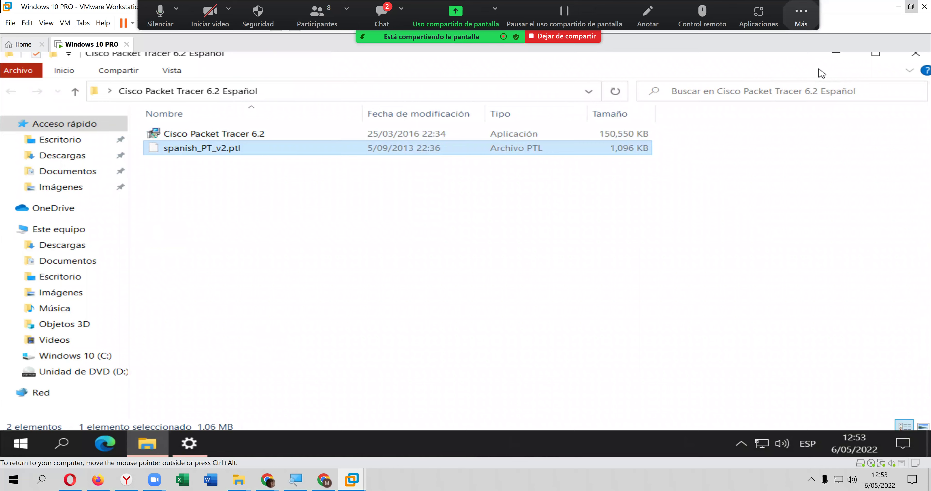
pyautogui.click(916, 54)
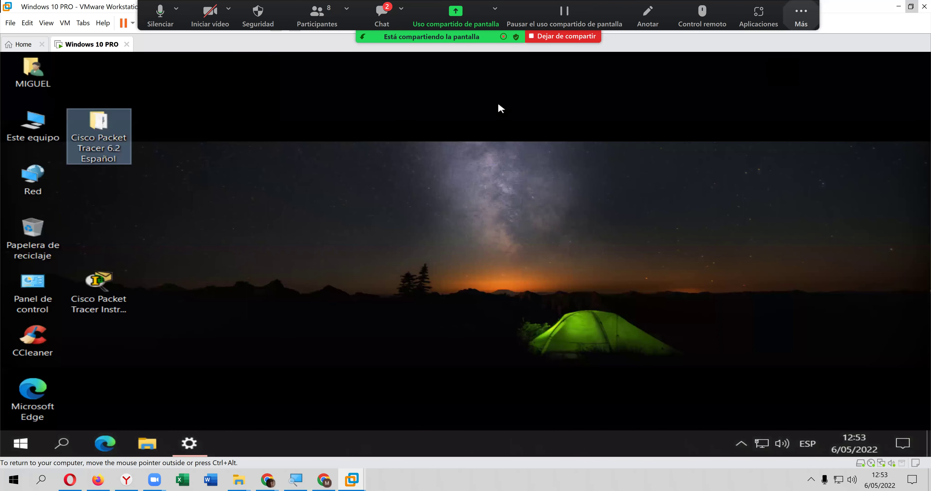
# Open the file location of the Cisco Packet Tracer Instructor shortcut and go to the installation's languages folder
pyautogui.click(115, 275)
pyautogui.rightClick(116, 276)
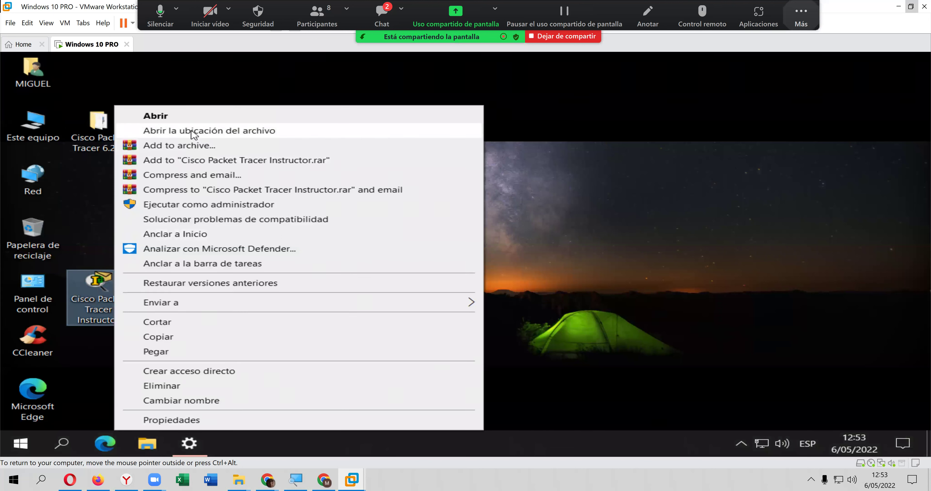
pyautogui.click(281, 132)
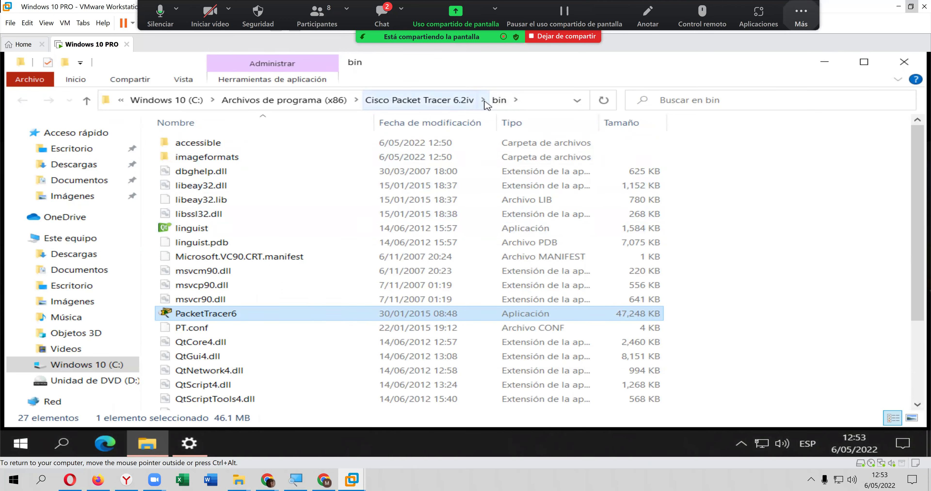
pyautogui.click(459, 103)
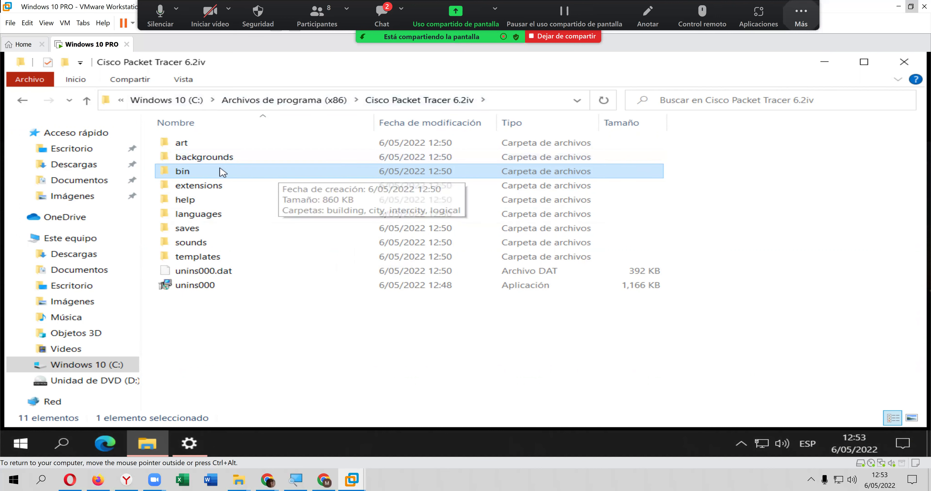
pyautogui.doubleClick(225, 220)
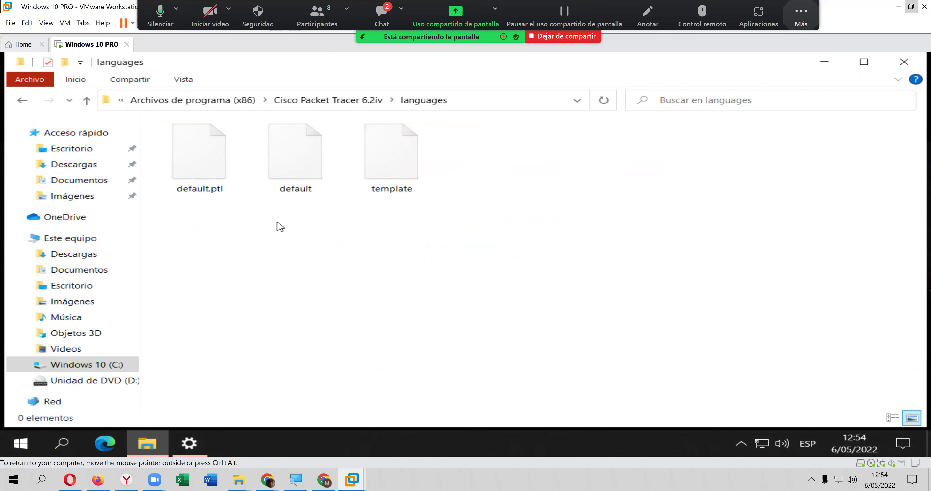
# Paste the copied Spanish language file into the languages folder, granting administrator permission
pyautogui.rightClick(275, 222)
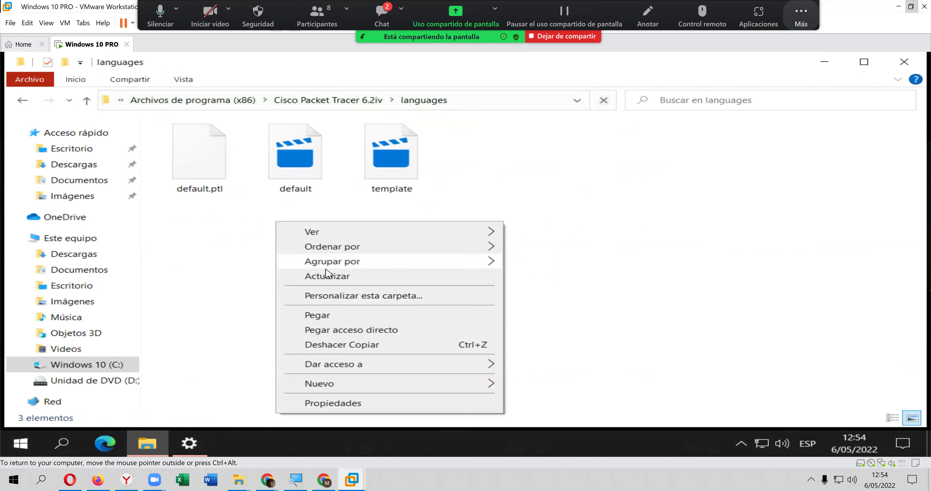
pyautogui.click(327, 318)
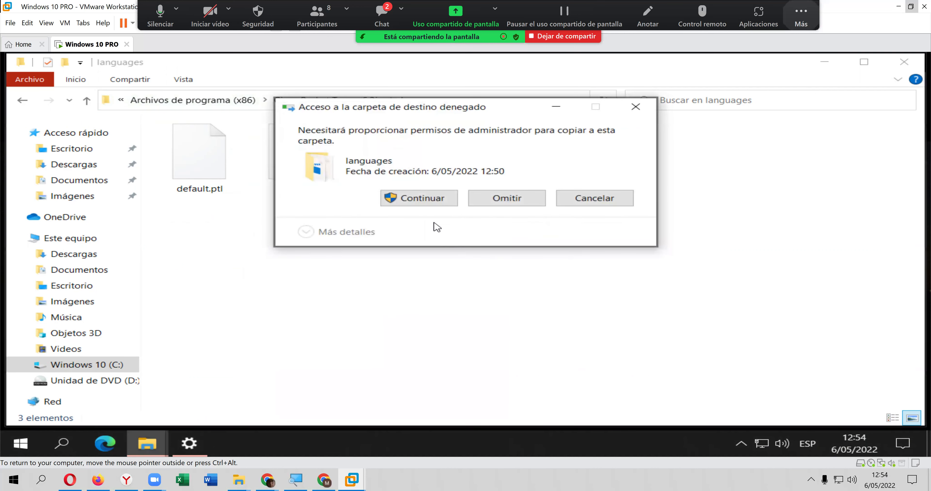
pyautogui.click(431, 201)
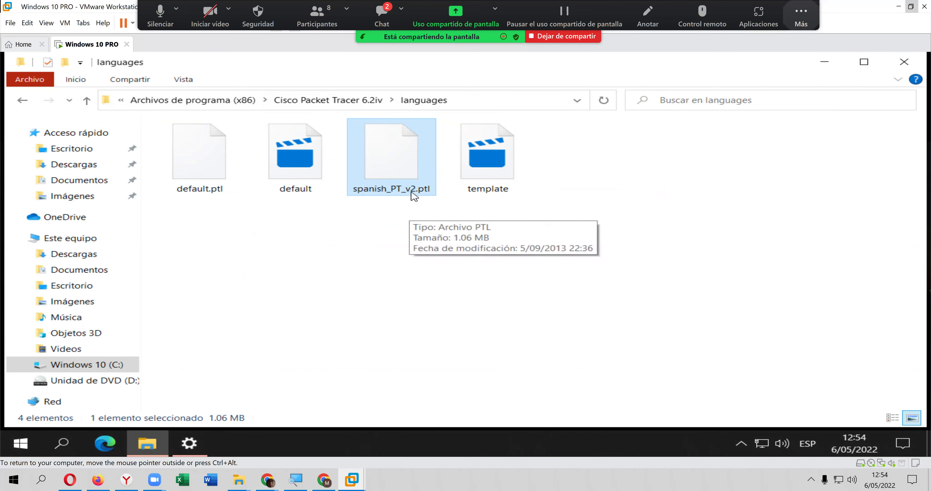
# Browse from Este equipo through Windows 10 (C:), Archivos de programa (x86) and Cisco Packet Tracer 6.2iv to languages, and close the window
pyautogui.click(374, 105)
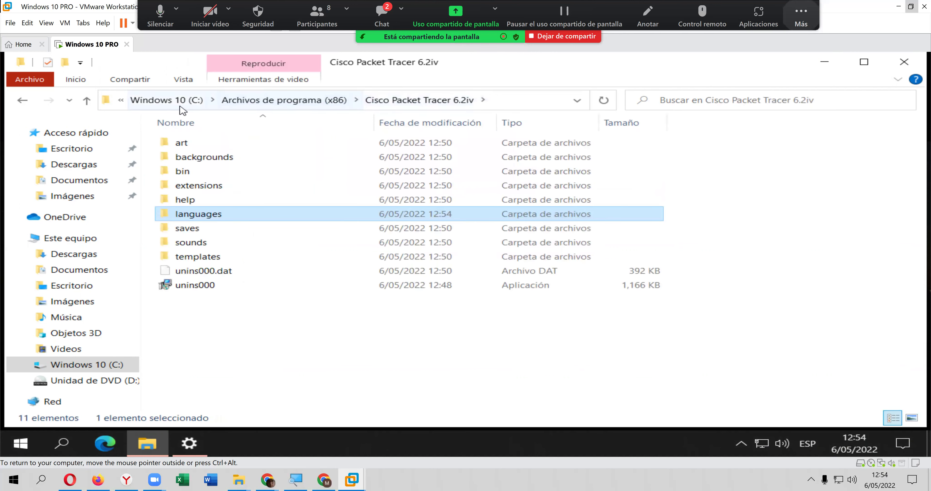
pyautogui.click(92, 241)
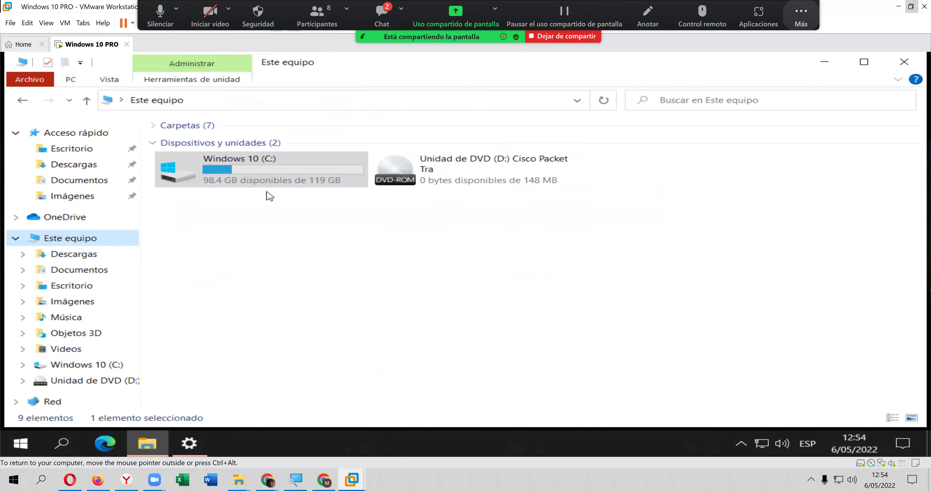
pyautogui.doubleClick(283, 168)
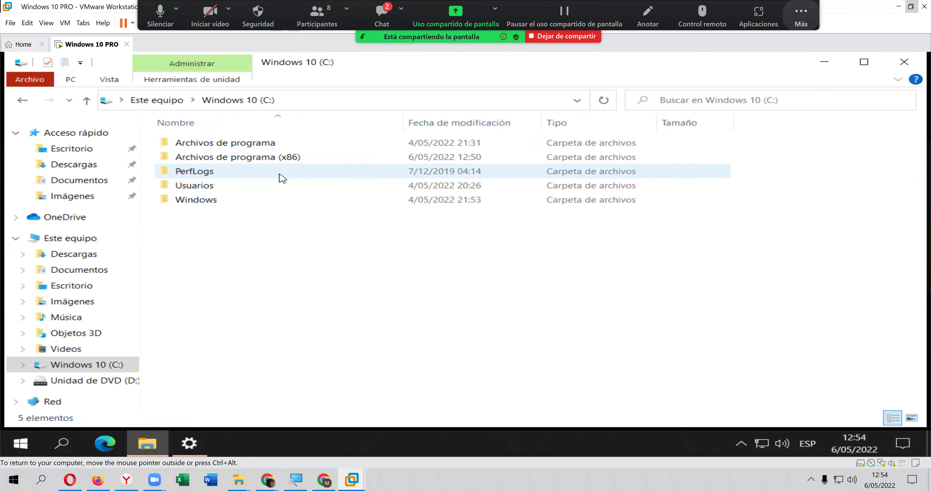
pyautogui.doubleClick(282, 163)
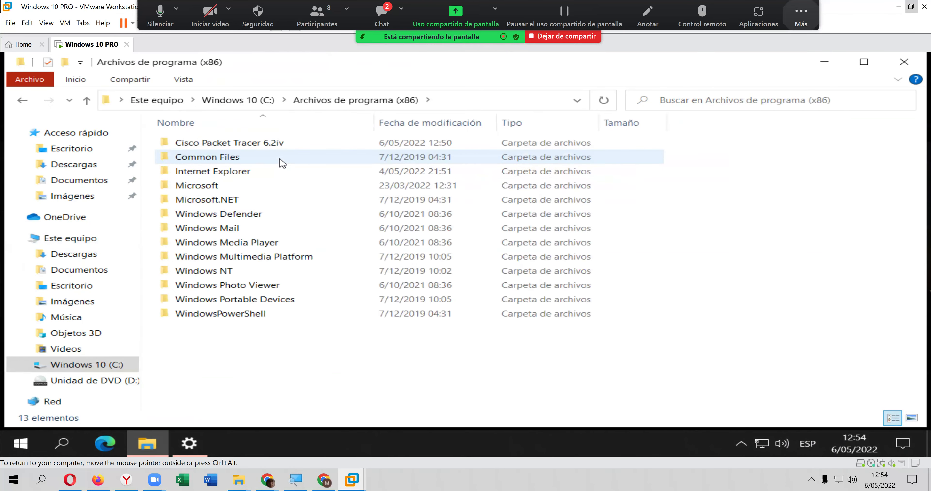
pyautogui.doubleClick(279, 145)
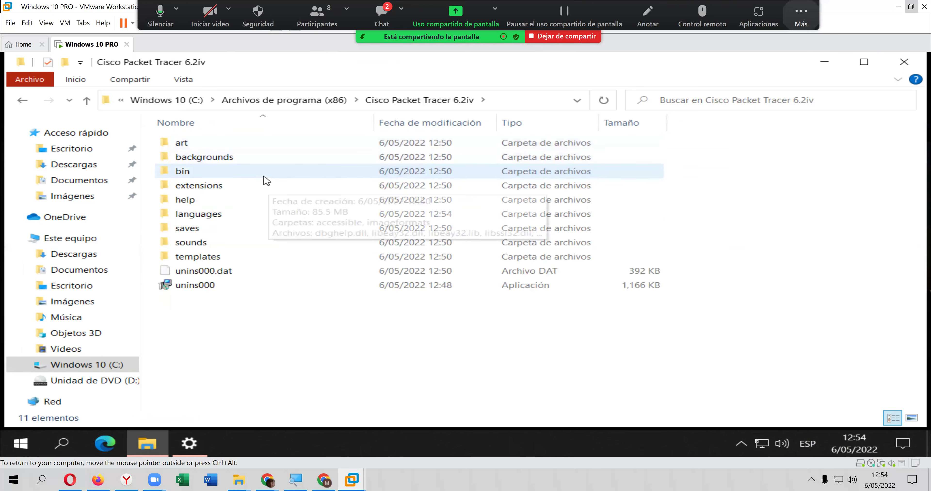
pyautogui.doubleClick(318, 213)
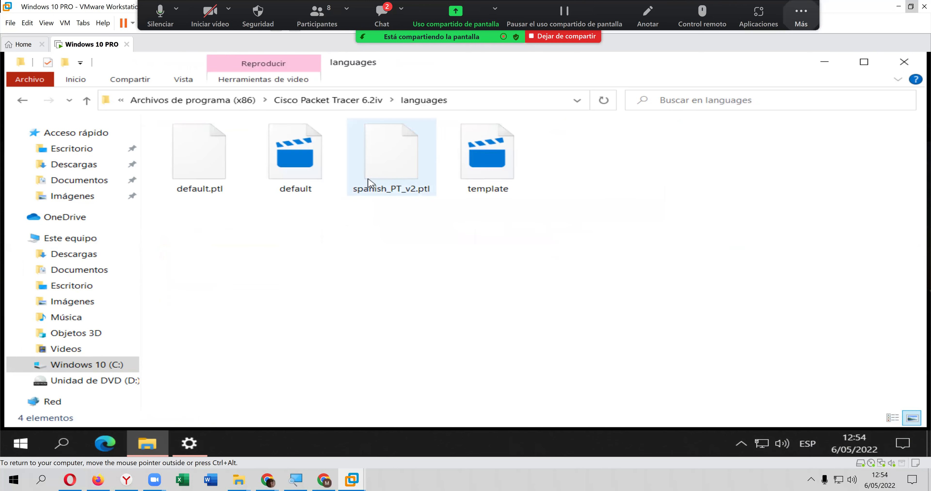
pyautogui.click(904, 62)
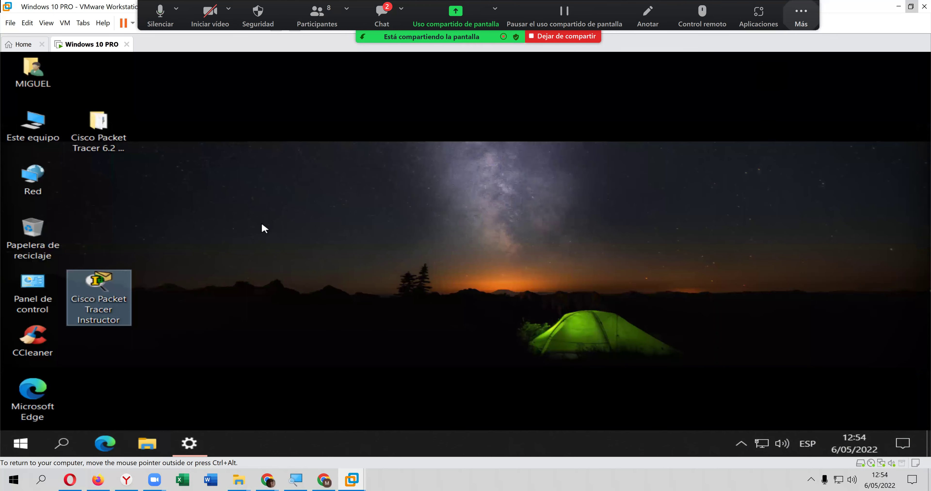
# Launch Cisco Packet Tracer Instructor from the desktop and maximize its window
pyautogui.click(120, 283)
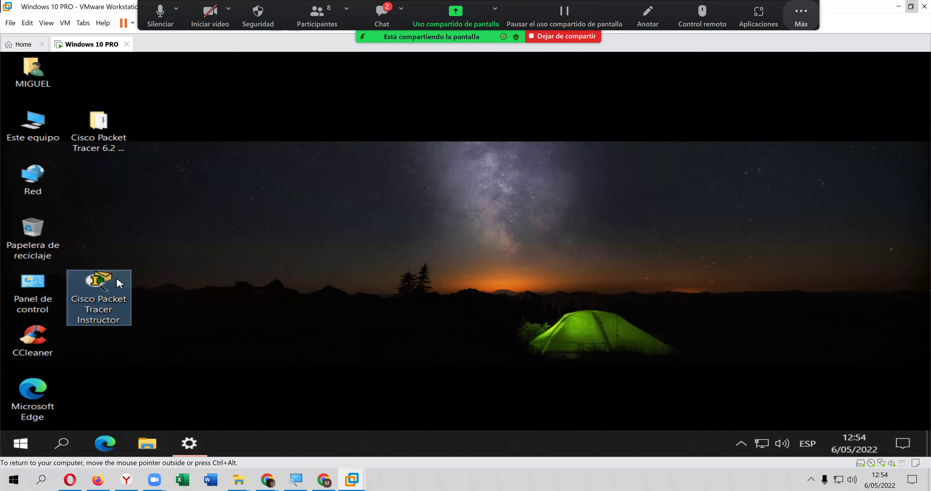
pyautogui.doubleClick(119, 283)
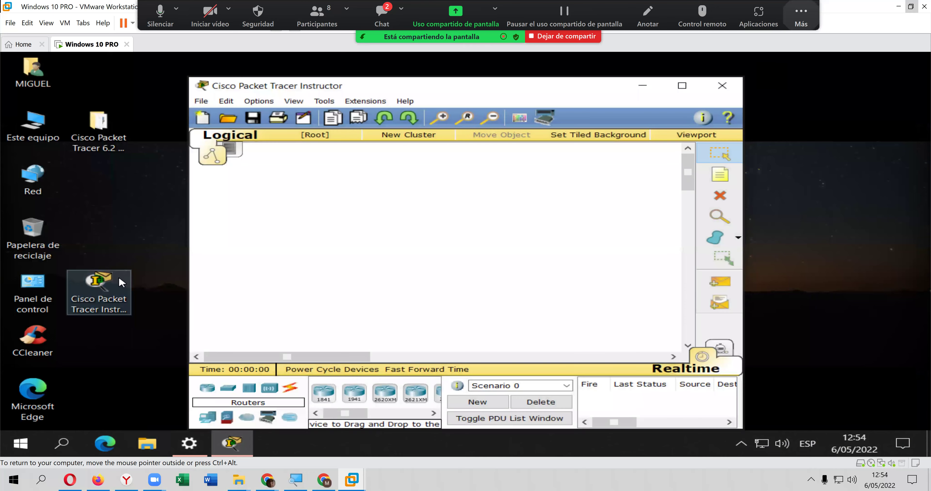
pyautogui.doubleClick(513, 90)
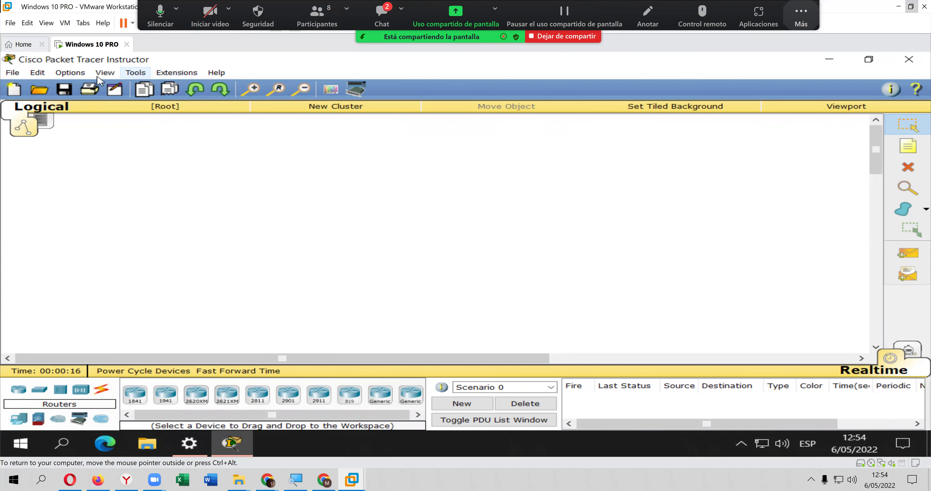
pyautogui.click(70, 72)
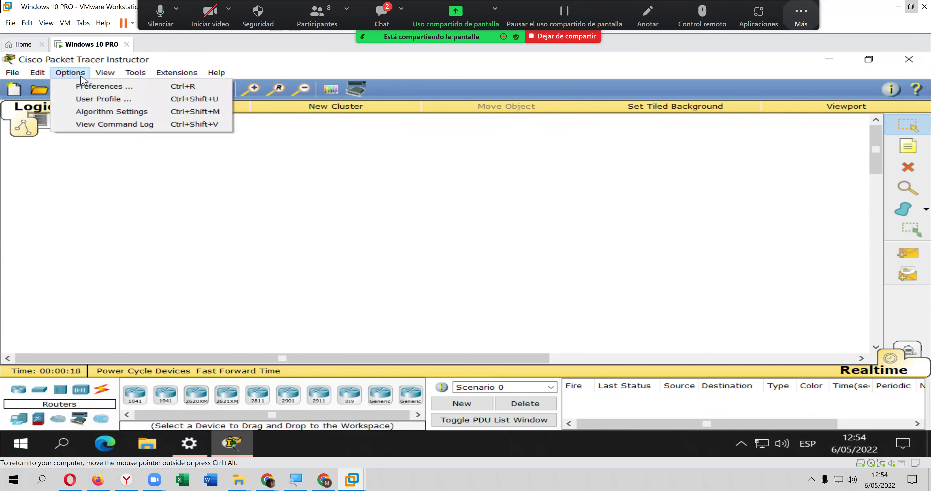
pyautogui.moveTo(134, 77)
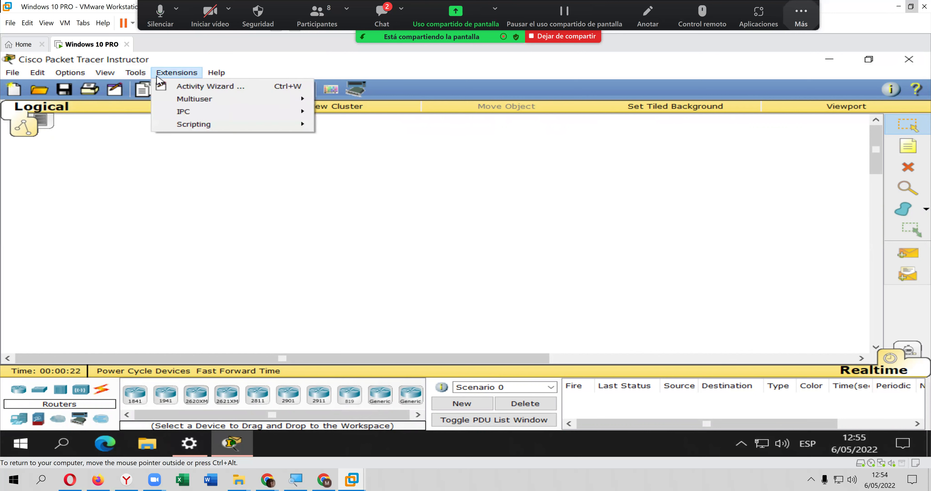
pyautogui.moveTo(96, 78)
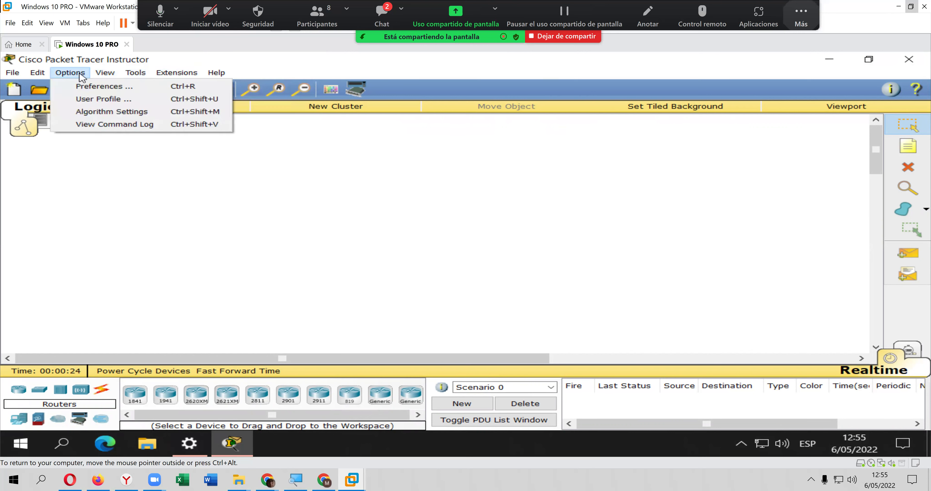
pyautogui.moveTo(44, 76)
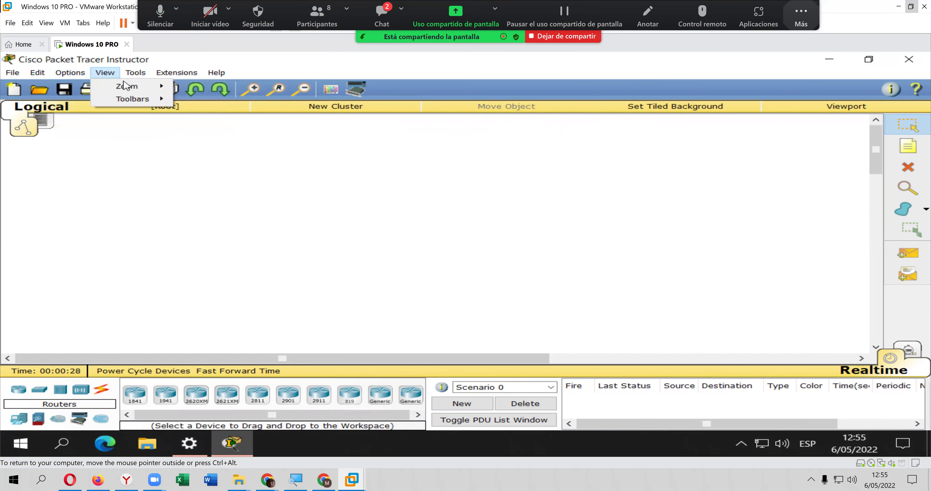
pyautogui.moveTo(127, 101)
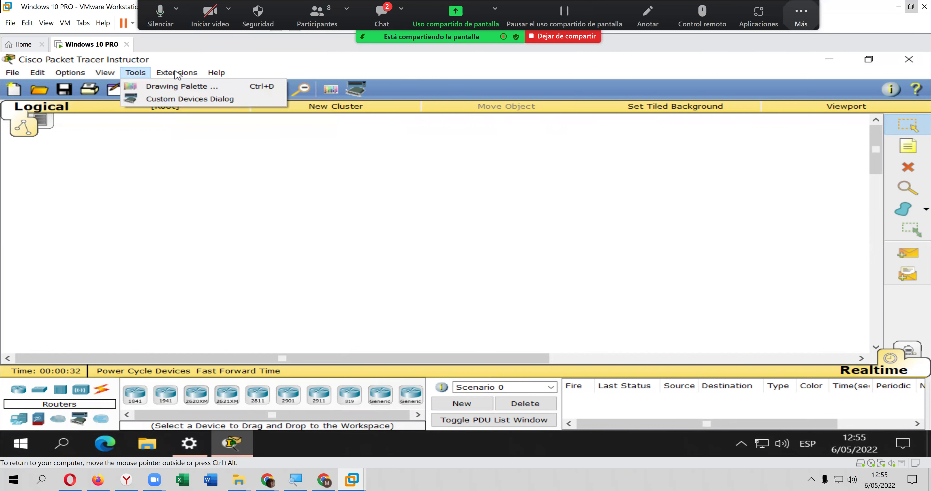
pyautogui.moveTo(178, 74)
pyautogui.moveTo(213, 75)
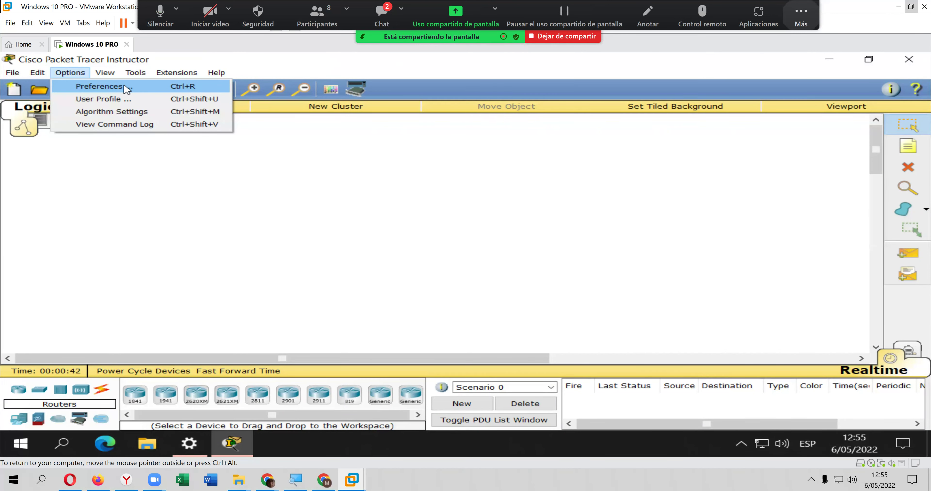
# Open the Preferences, select spanish_PT_v2.ptl in the language list, and close the dialog without applying the change
pyautogui.click(318, 232)
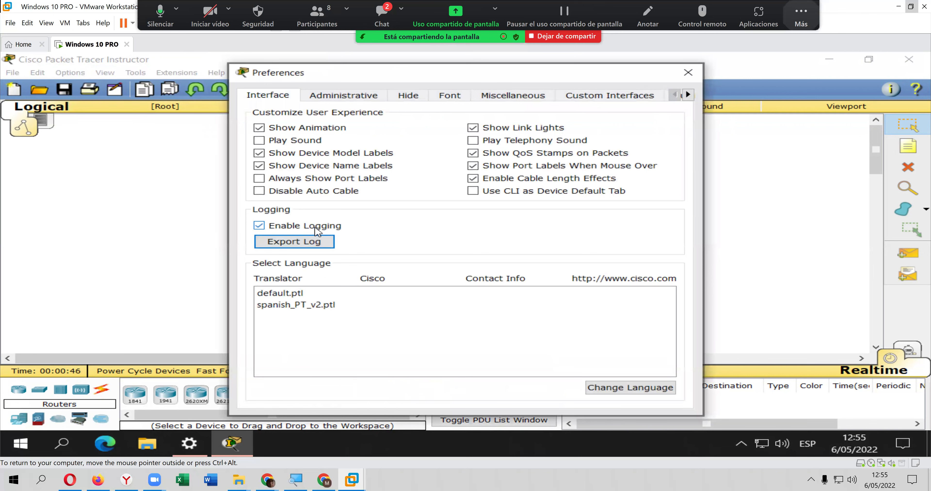
pyautogui.moveTo(471, 77); pyautogui.dragTo(419, 68)
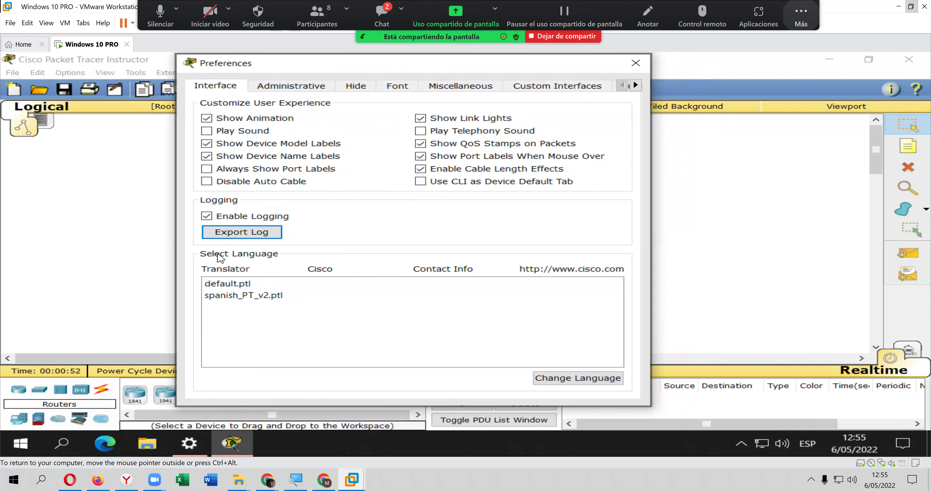
pyautogui.click(253, 294)
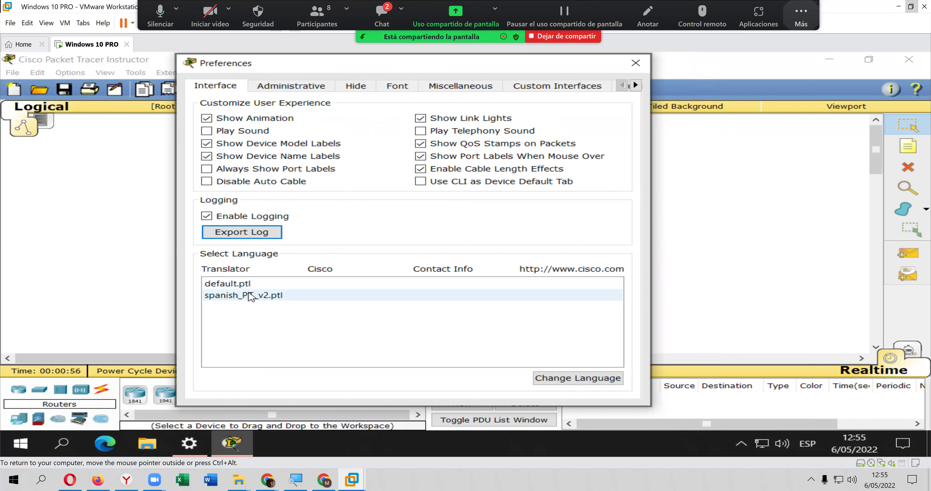
pyautogui.click(251, 296)
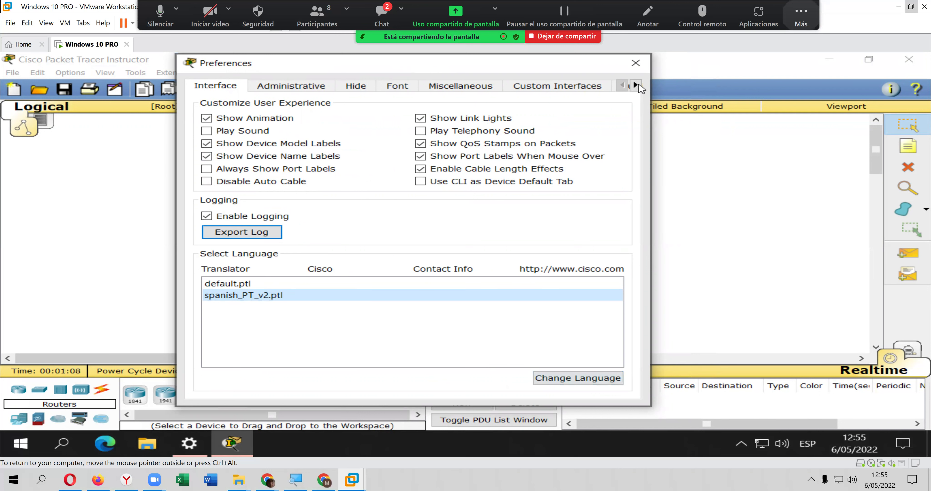
pyautogui.click(639, 64)
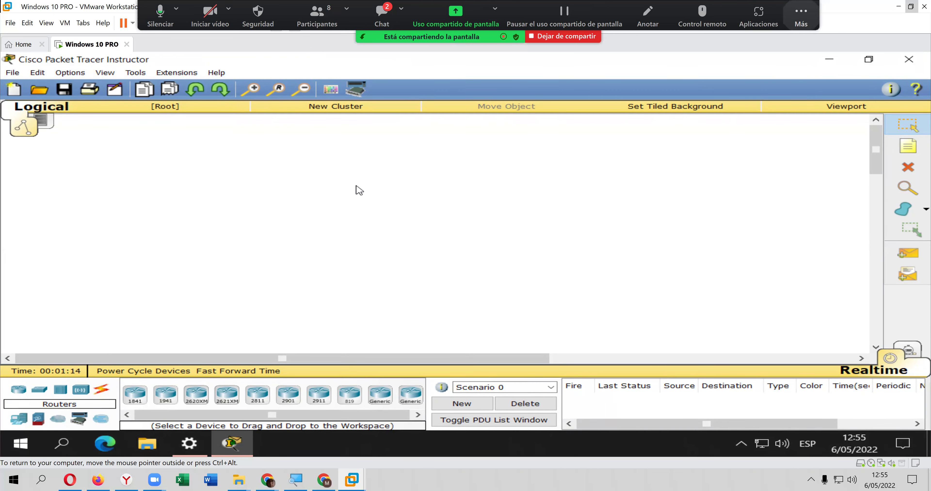
# Change the interface language to spanish_PT_v2.ptl in the Preferences and restart Packet Tracer to load it
pyautogui.hotkey('ctrl', 'r')
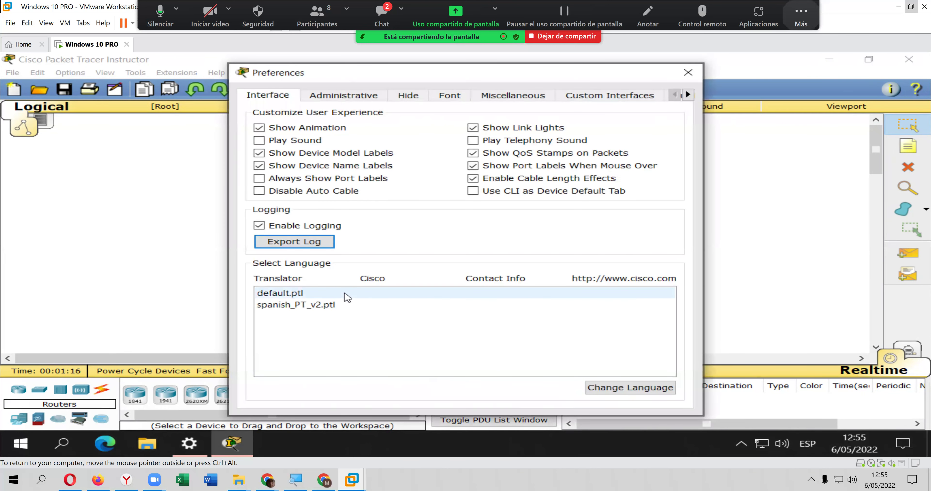
pyautogui.click(333, 306)
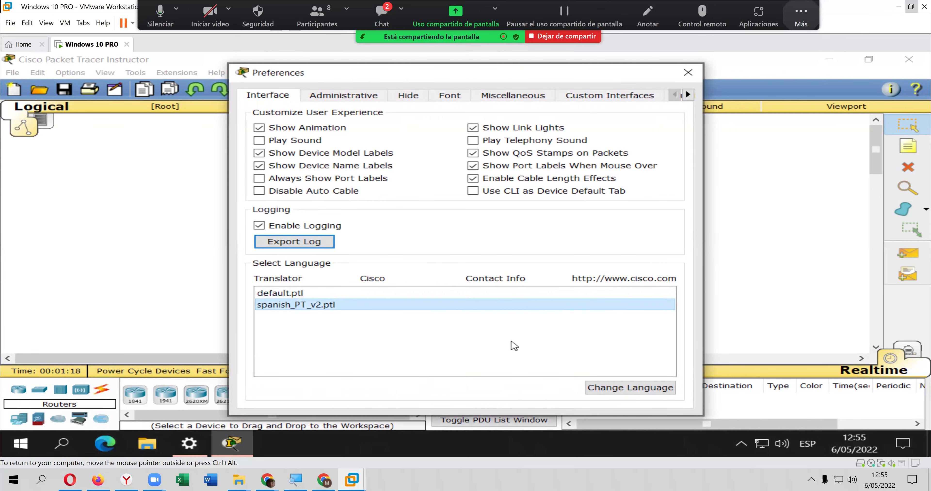
pyautogui.click(606, 384)
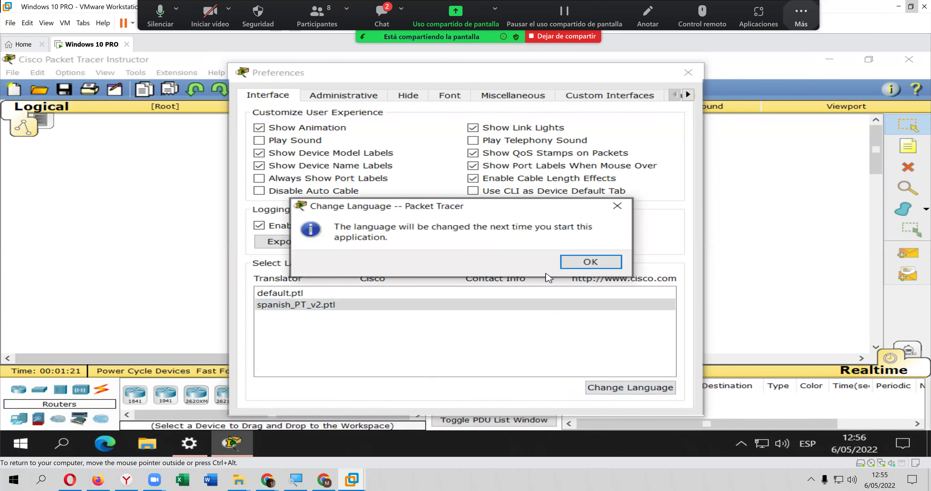
pyautogui.click(600, 262)
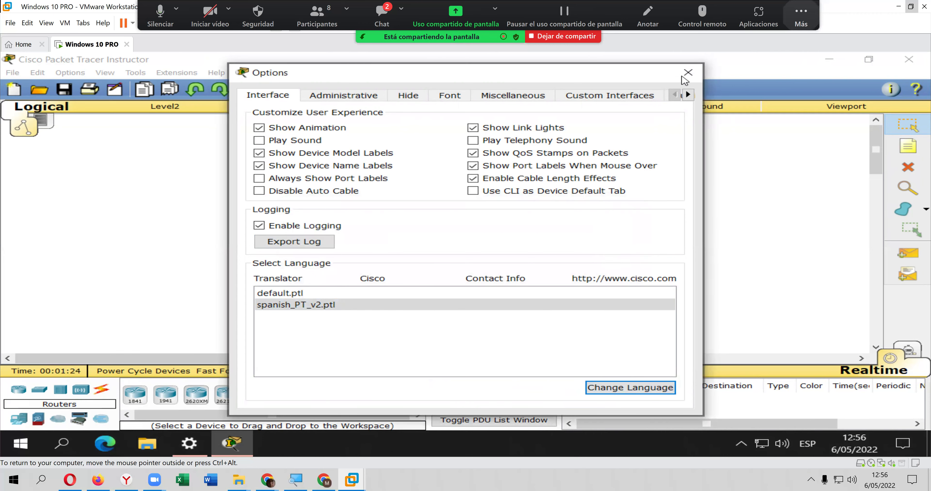
pyautogui.click(688, 72)
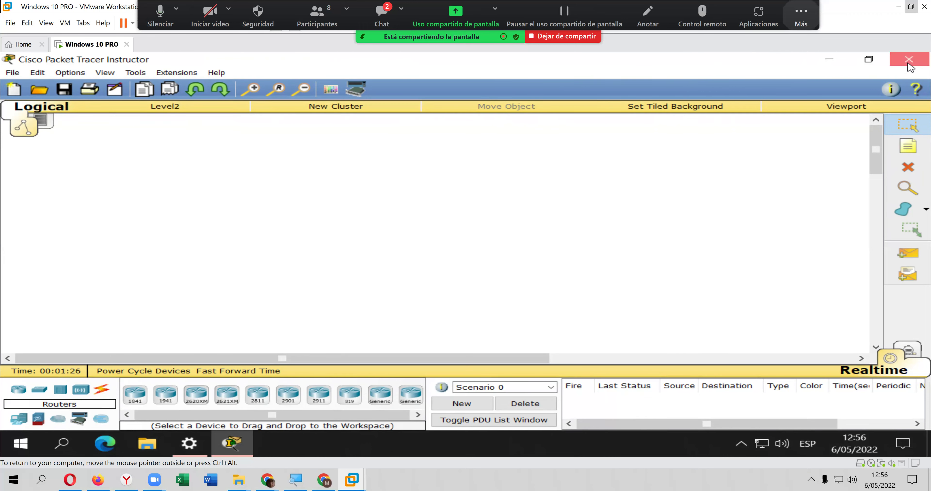
pyautogui.click(909, 59)
pyautogui.click(123, 283)
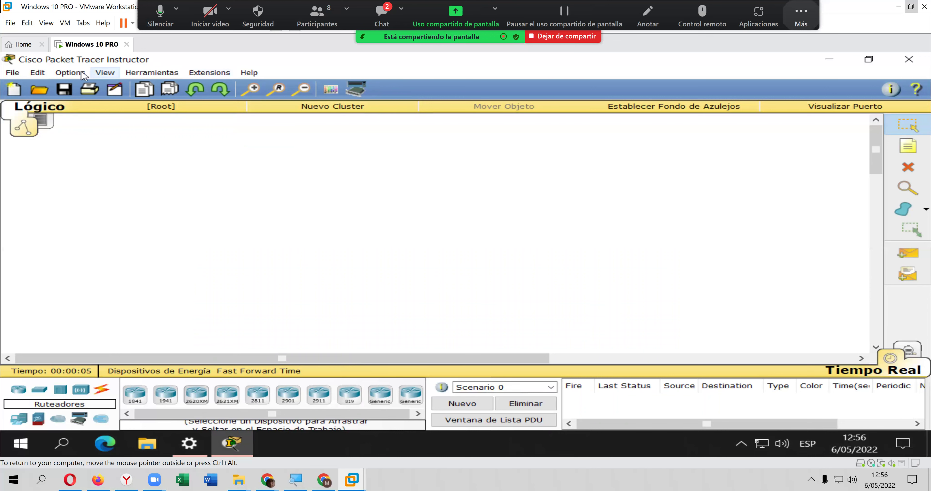
# Apply spanish_PT_v2.ptl once more as the interface language and close the Preferences
pyautogui.click(72, 74)
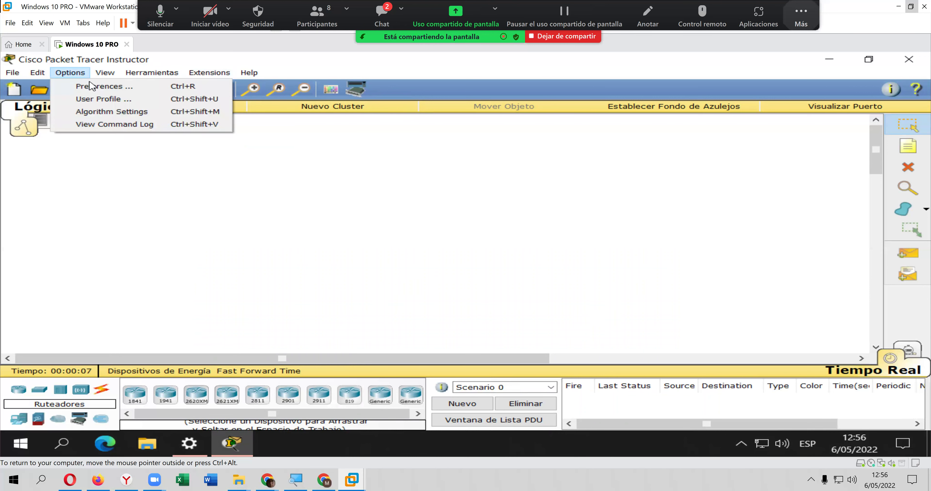
pyautogui.click(93, 86)
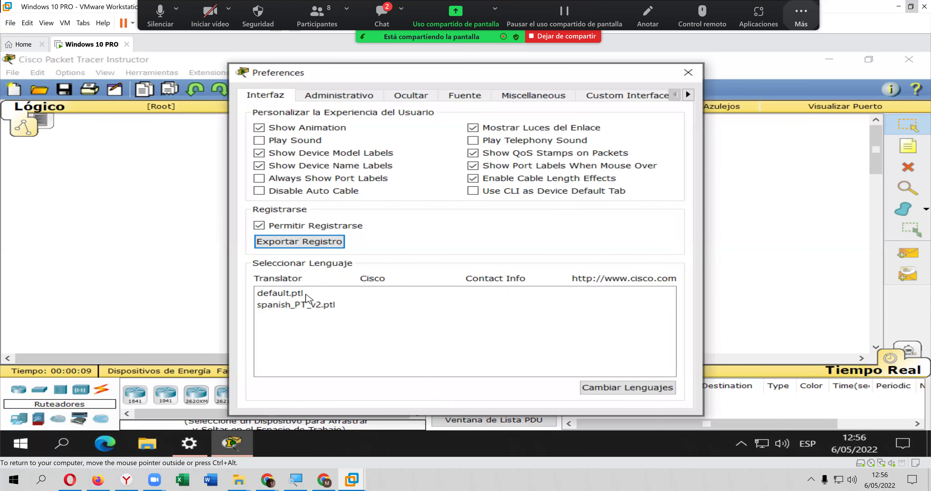
pyautogui.click(305, 305)
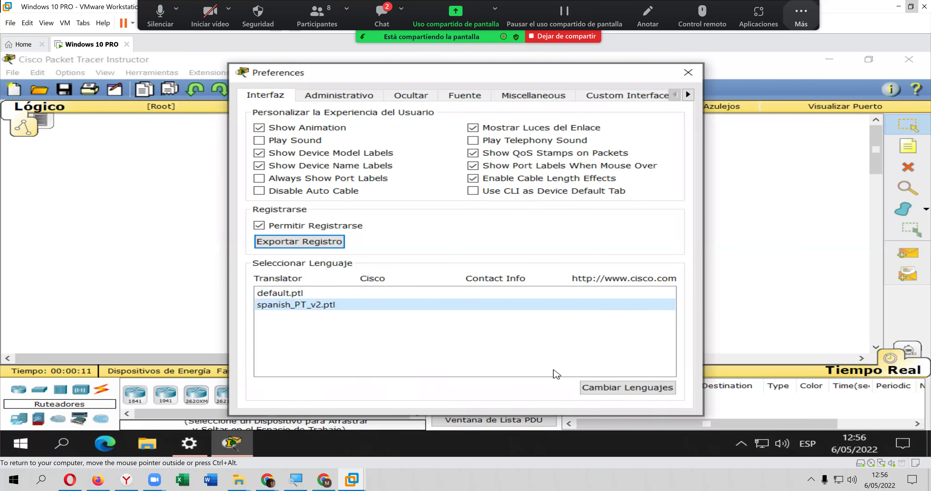
pyautogui.click(619, 390)
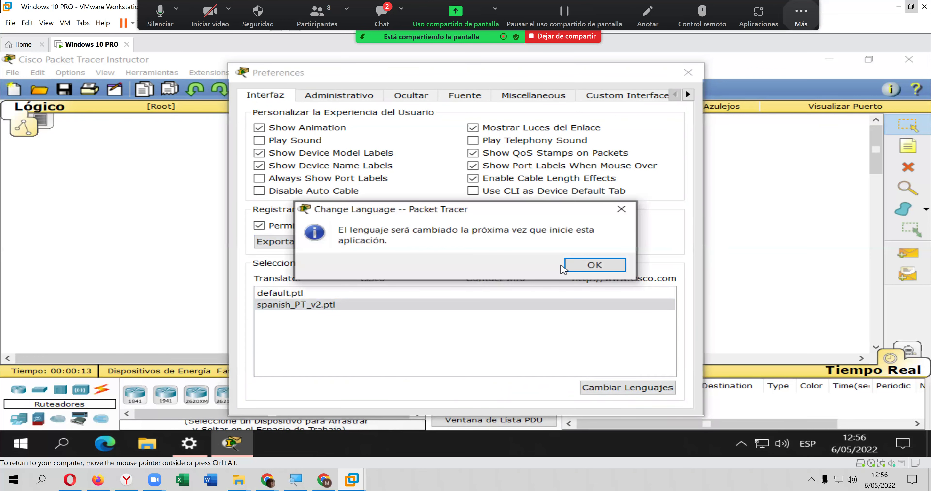
pyautogui.click(583, 267)
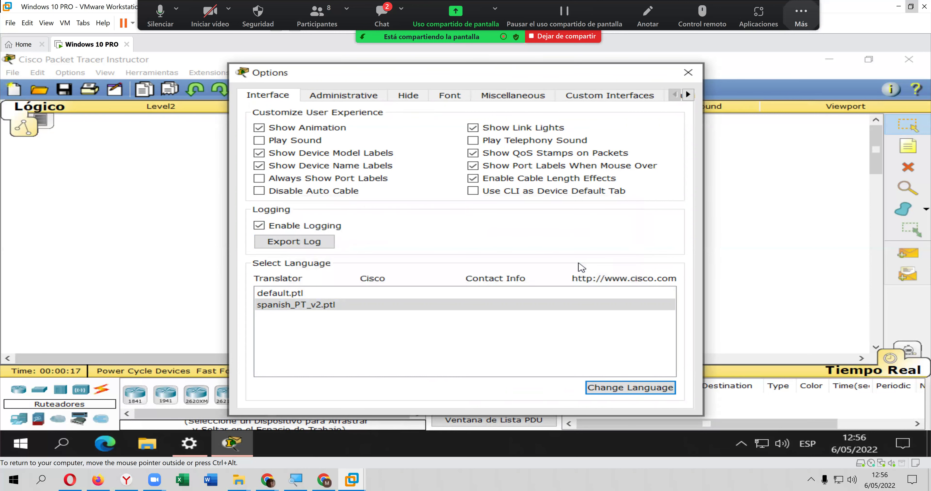
pyautogui.click(687, 73)
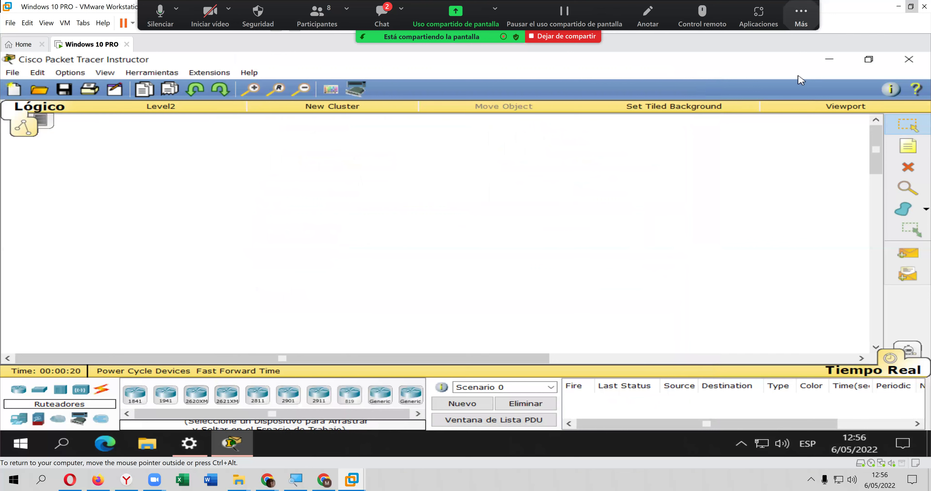
# Restart Packet Tracer from the desktop shortcut and maximize its window
pyautogui.click(908, 60)
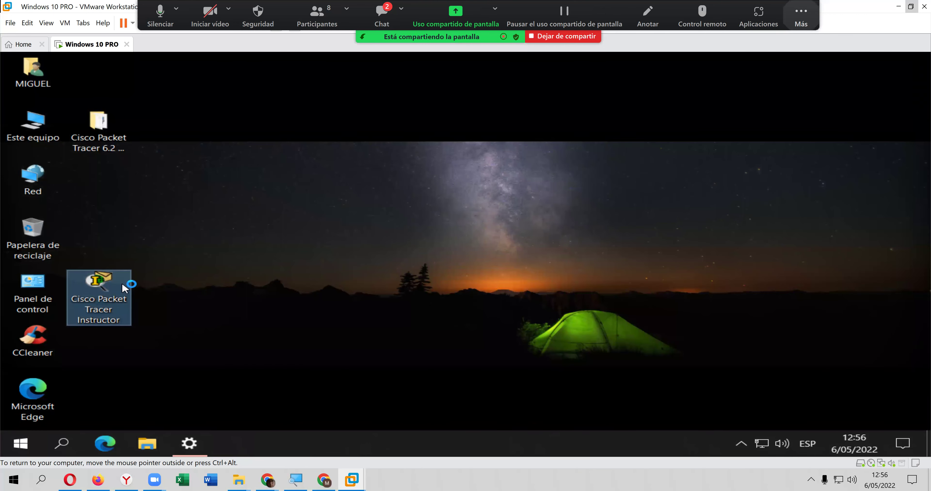
pyautogui.doubleClick(121, 282)
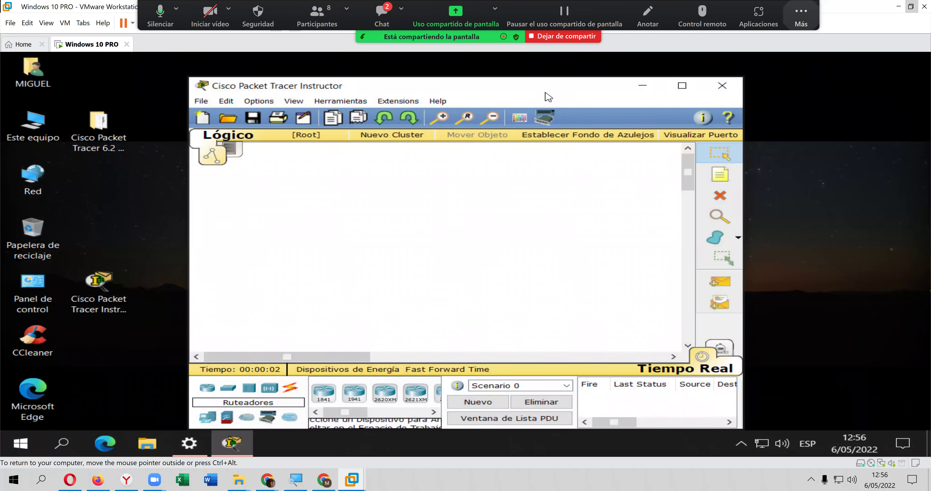
pyautogui.doubleClick(547, 94)
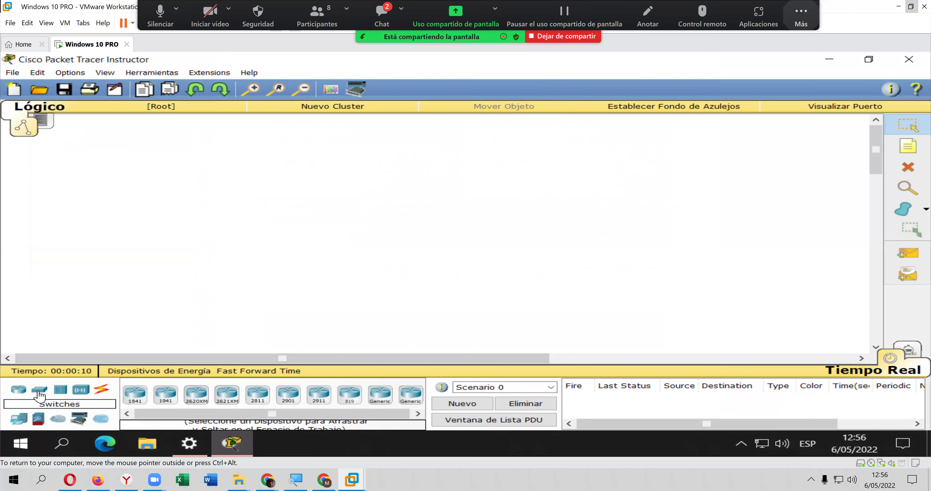
# Show the Dispositivos Inalámbricos device category, and review the spanish_PT_v2.ptl language entry in the Preferences without applying it
pyautogui.click(58, 397)
pyautogui.click(80, 390)
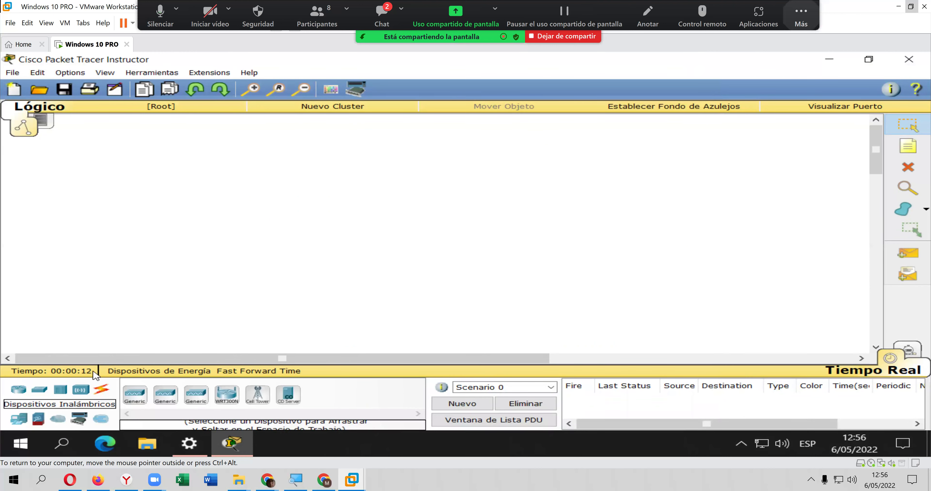
pyautogui.click(14, 73)
pyautogui.moveTo(71, 74)
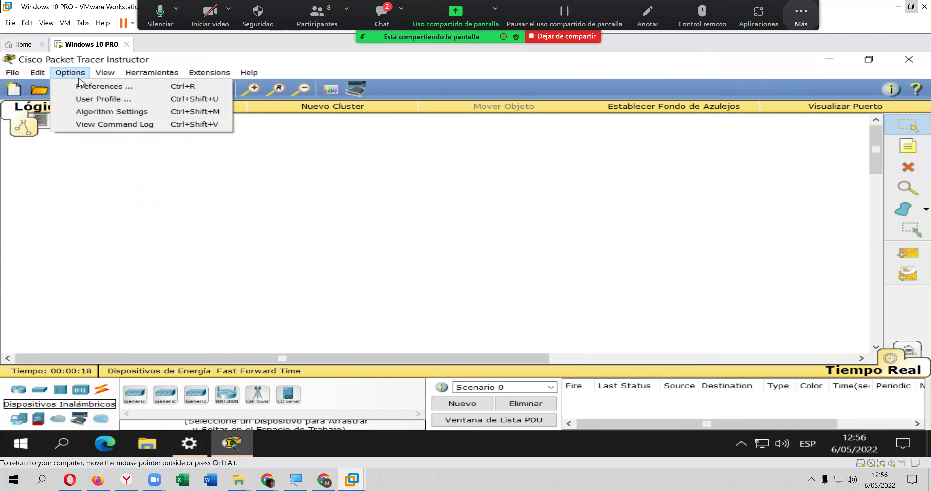
pyautogui.click(82, 86)
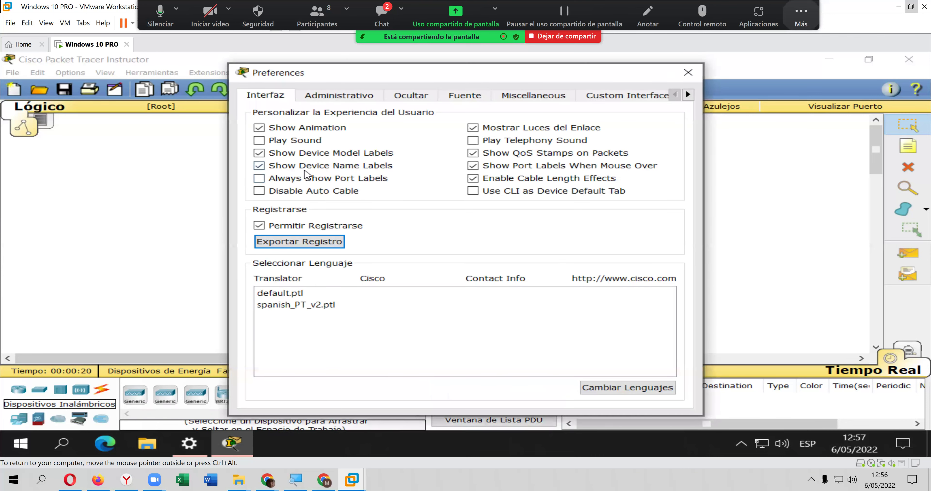
pyautogui.click(295, 307)
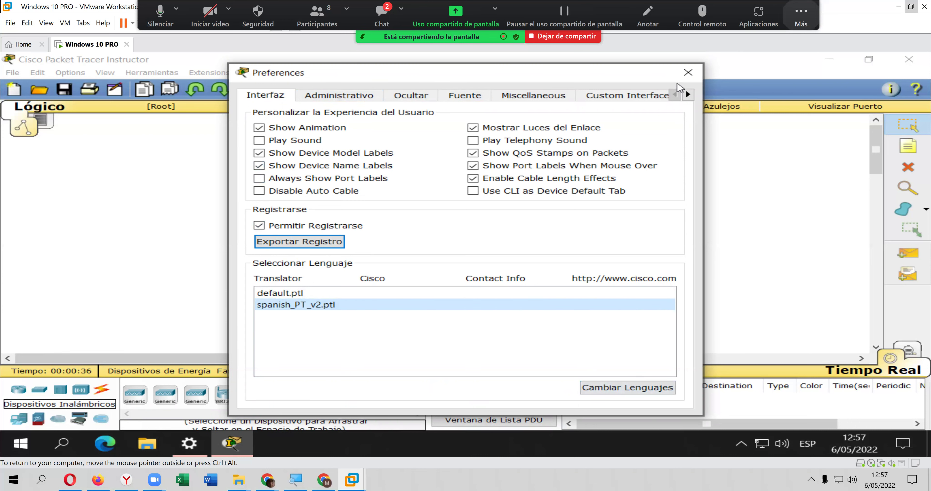
pyautogui.click(688, 72)
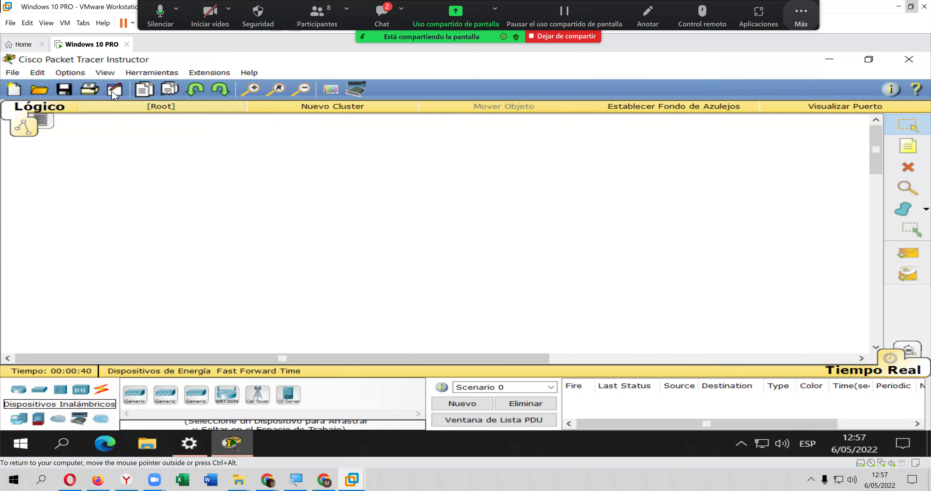
# Review the commands under File, Options, Herramientas and Extensions to check which are translated
pyautogui.click(12, 74)
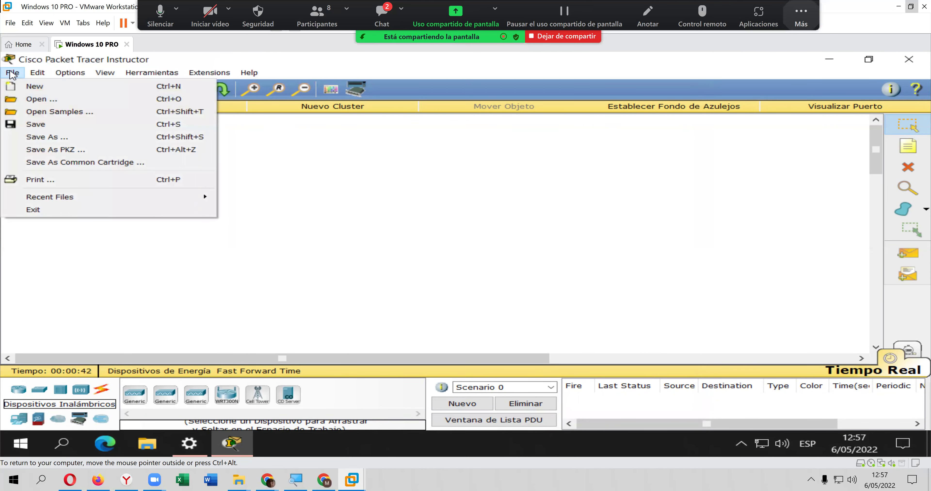
pyautogui.moveTo(38, 74)
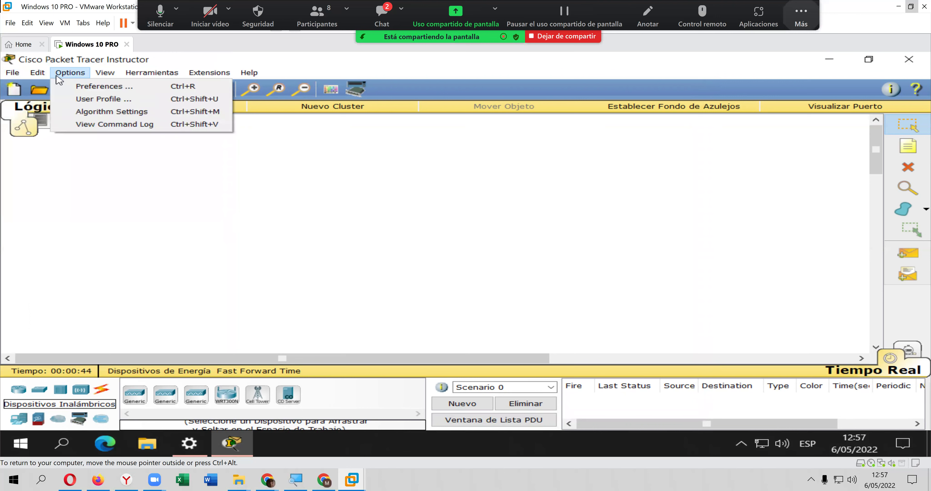
pyautogui.moveTo(137, 72)
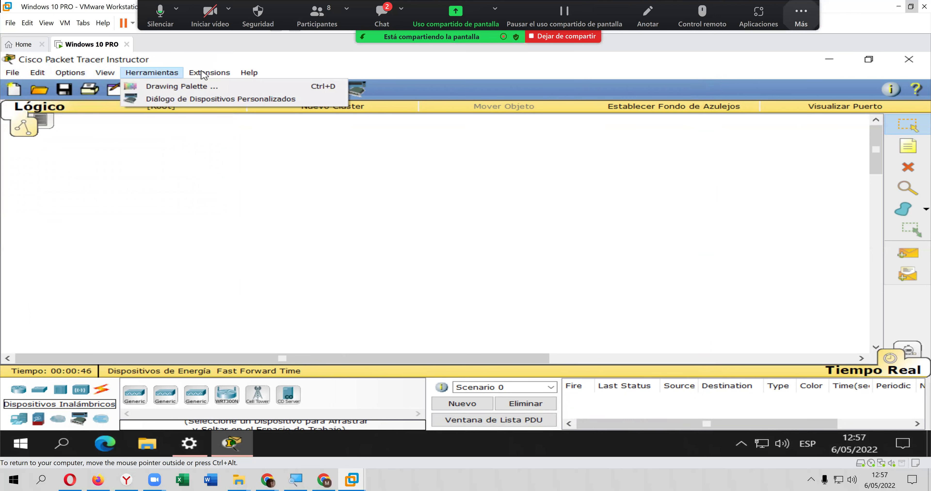
pyautogui.moveTo(204, 74)
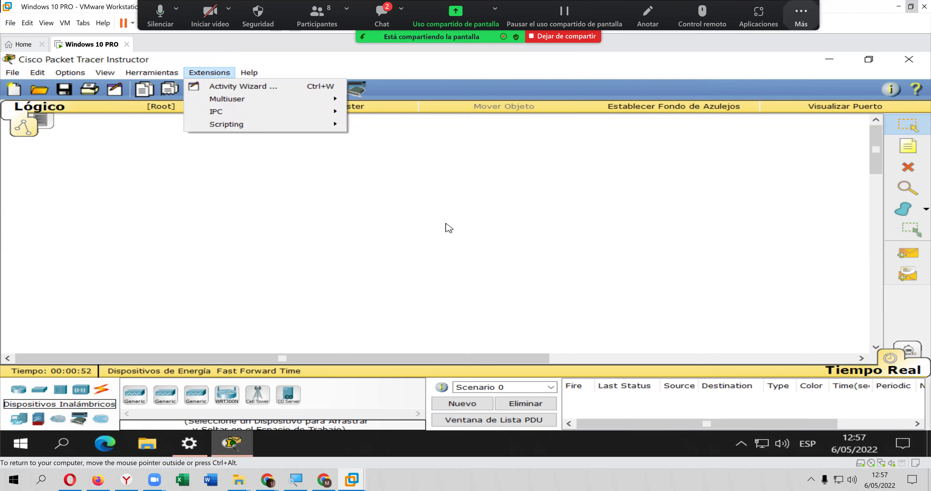
pyautogui.click(345, 227)
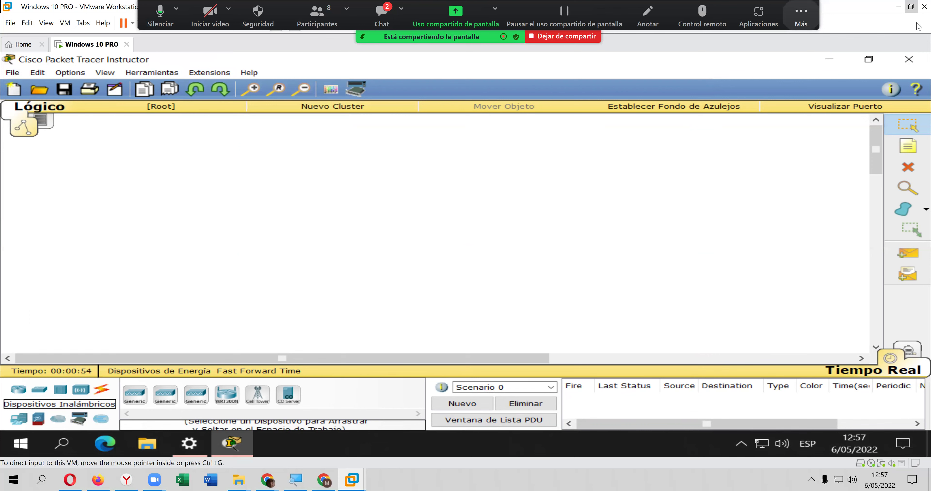
# Close Packet Tracer, launch it again from the desktop, and maximize the window
pyautogui.click(905, 61)
pyautogui.doubleClick(107, 276)
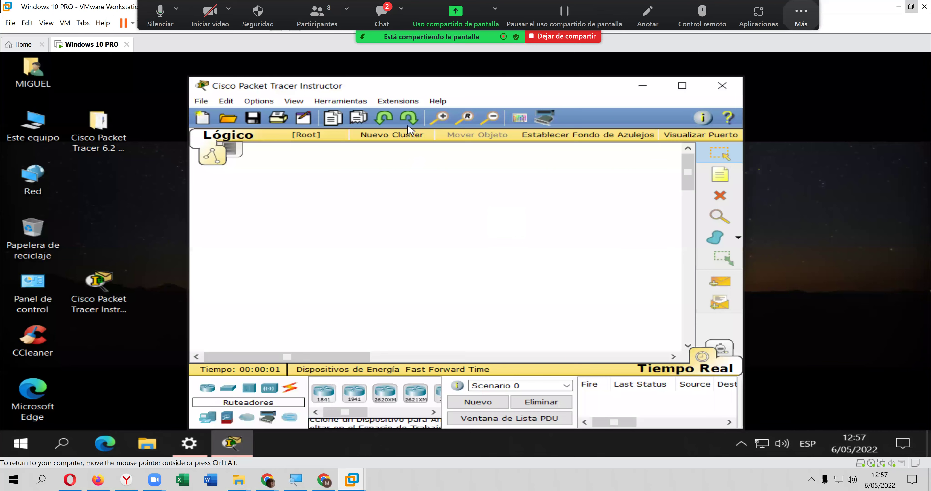
pyautogui.doubleClick(417, 92)
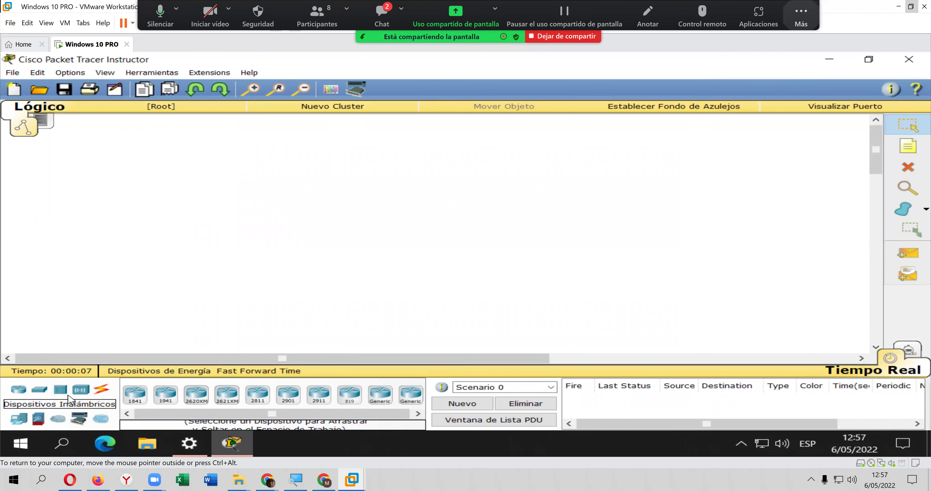
# Examine the cable types in the Conexiones category and the language of the File commands
pyautogui.click(100, 392)
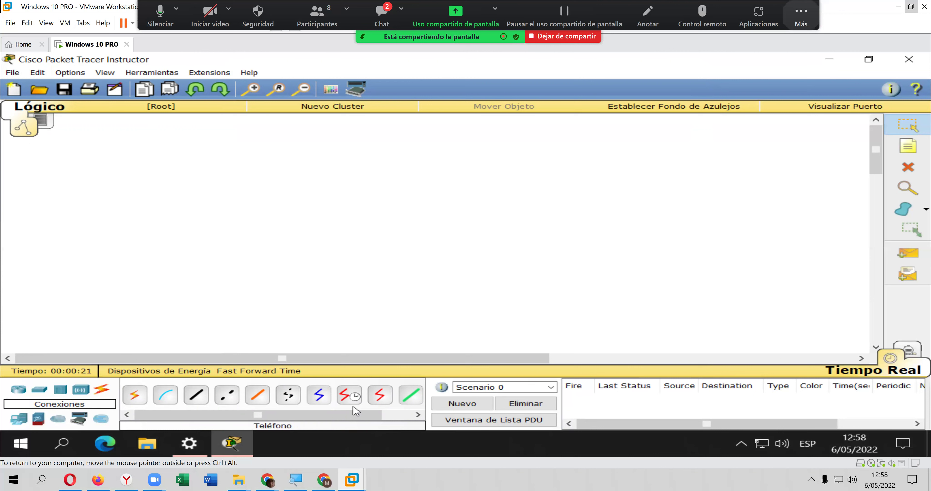
pyautogui.click(372, 415)
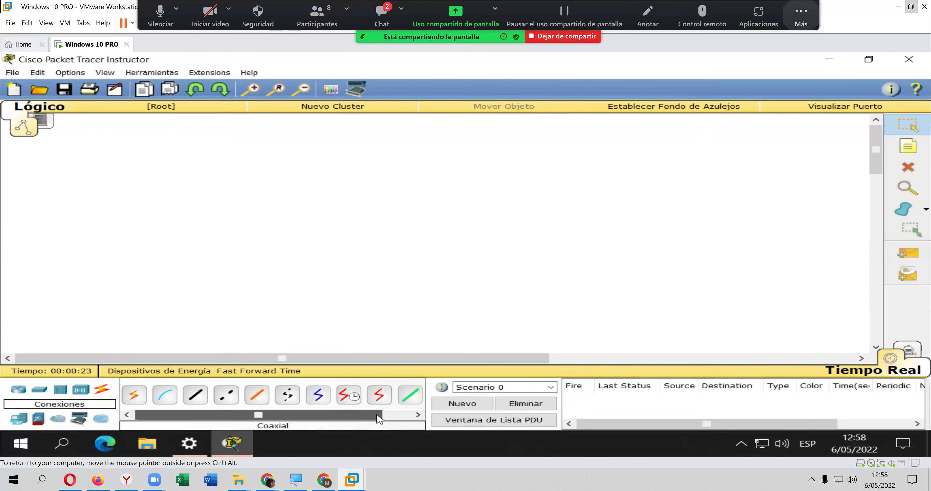
pyautogui.moveTo(378, 419); pyautogui.dragTo(306, 421)
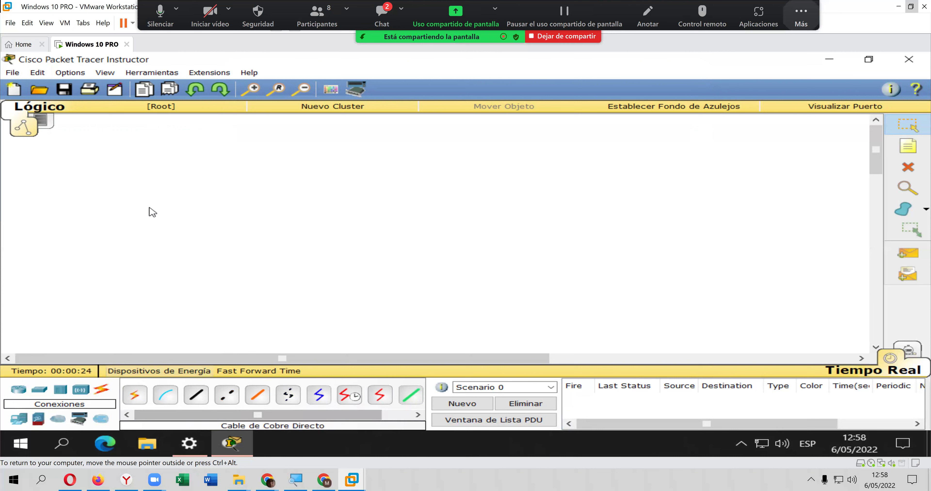
pyautogui.click(13, 73)
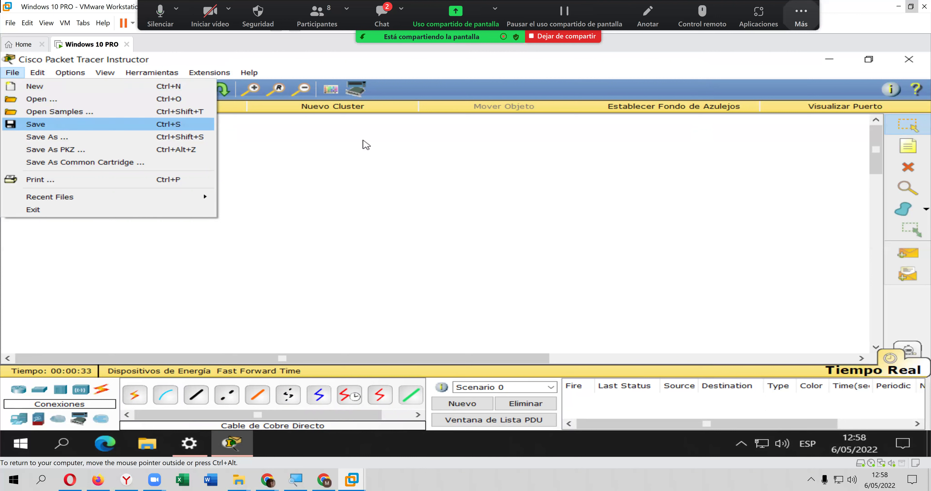
pyautogui.click(375, 146)
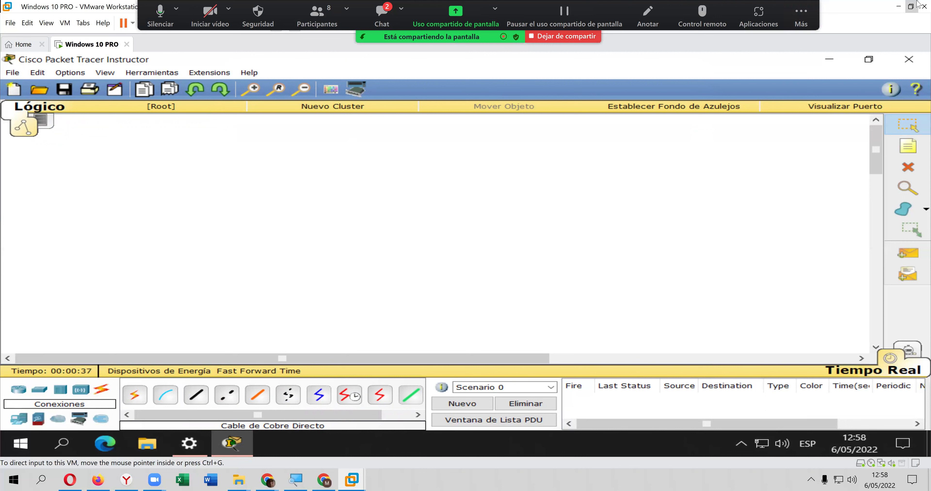
# Close Packet Tracer and move its desktop shortcut directly below the Cisco Packet Tracer 6.2 Español folder
pyautogui.click(909, 60)
pyautogui.moveTo(107, 280); pyautogui.dragTo(102, 158)
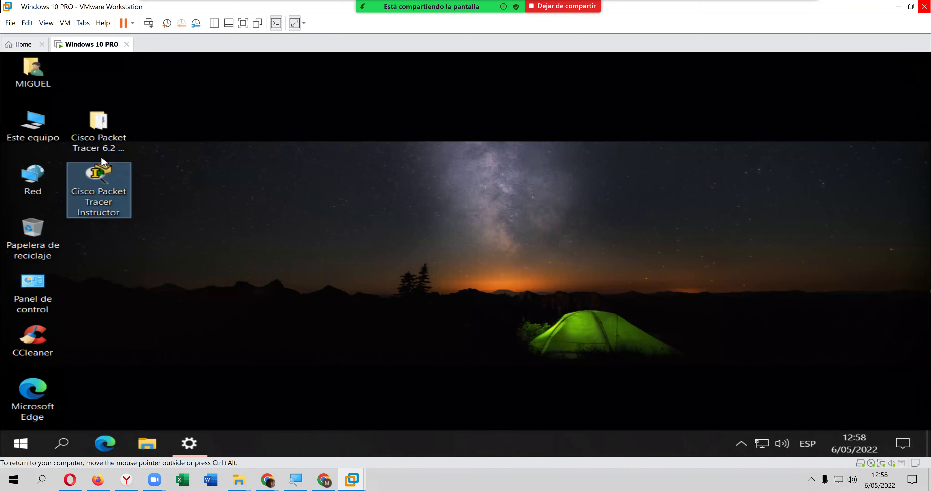
pyautogui.click(102, 136)
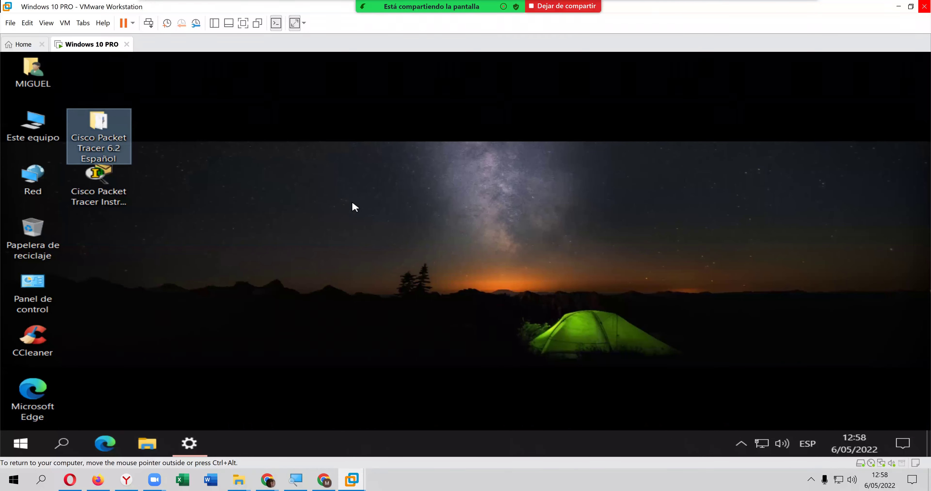
pyautogui.hotkey('ctrl', 'alt')
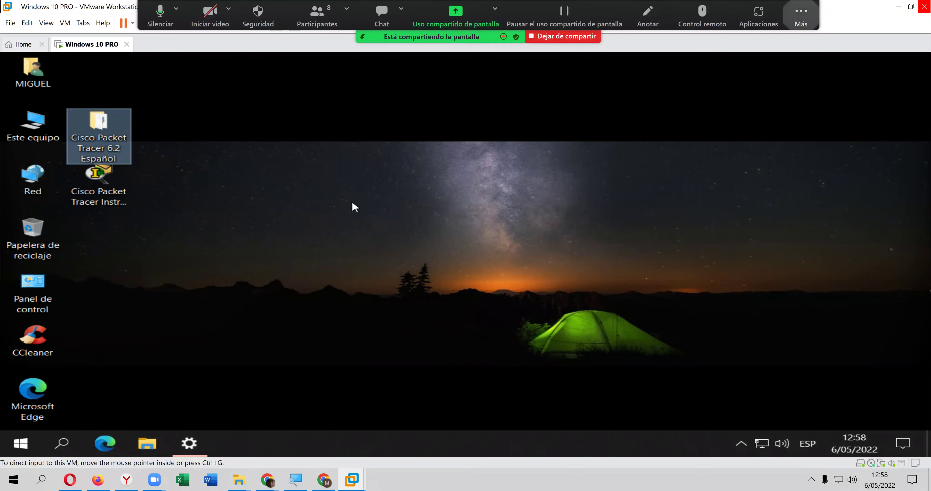
pyautogui.click(801, 16)
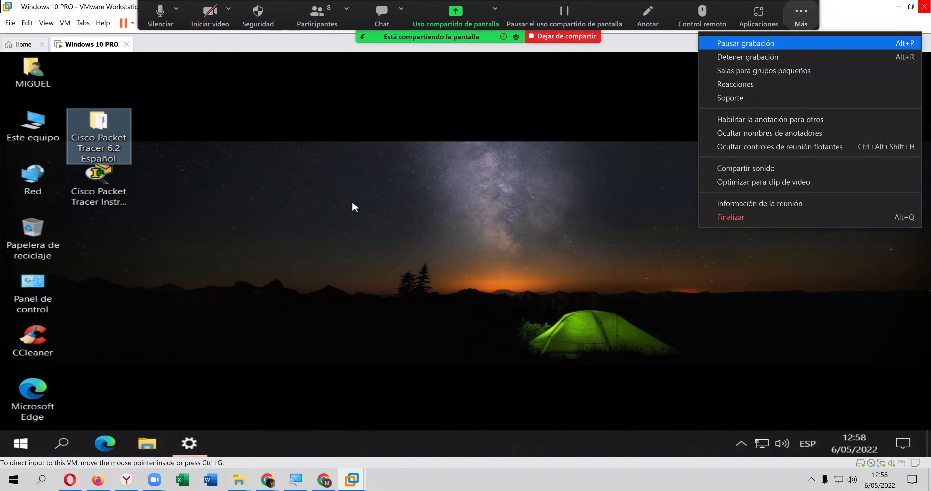